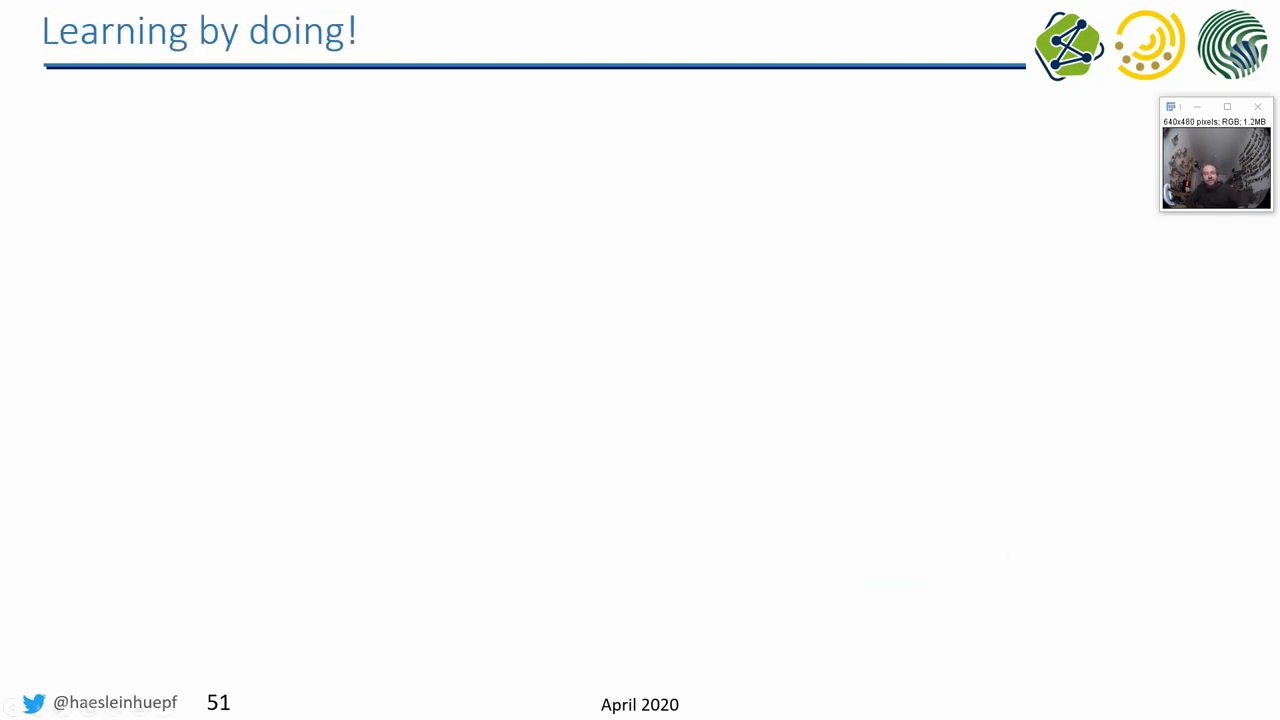
Step: In the Fiji editor, write 'quality = 90;' with a temporary '// percent' comment
key("alt+Tab")
key("Return")
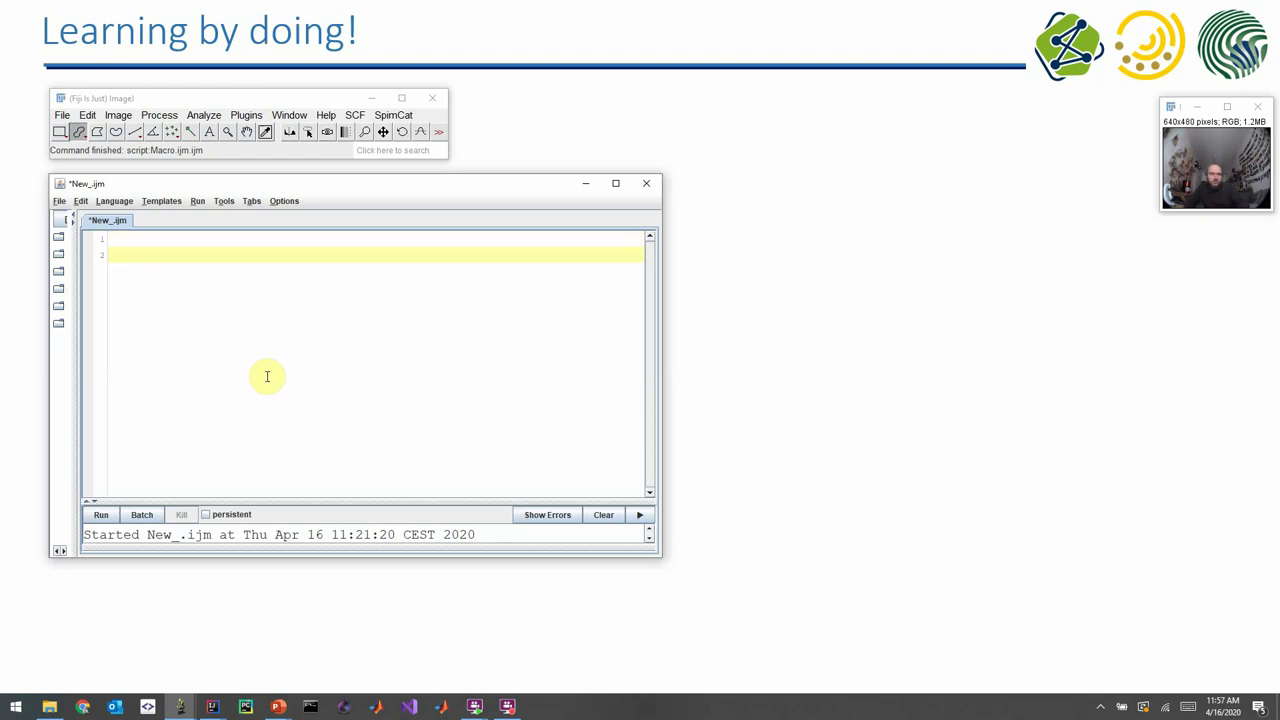
type("qul")
key("BackSpace")
type("ality = 90")
type(";")
key("Return")
key("Return")
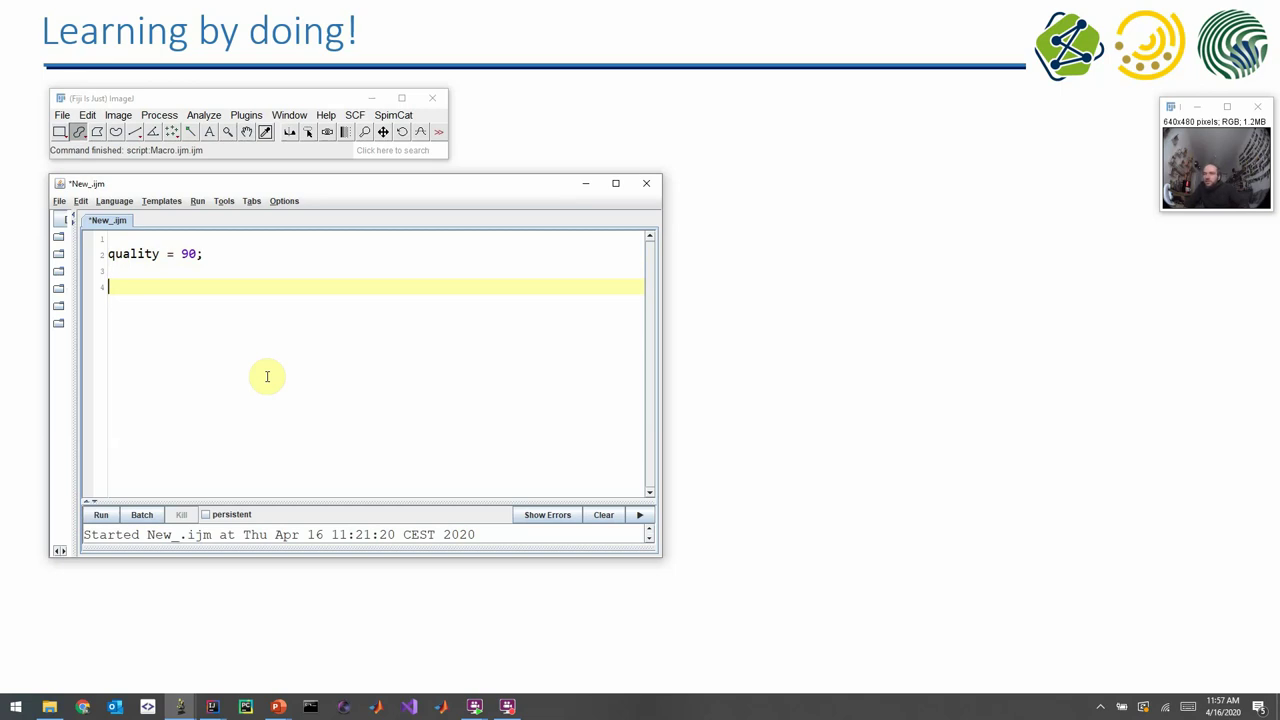
key("Up")
key("Up")
key("End")
type("// percent")
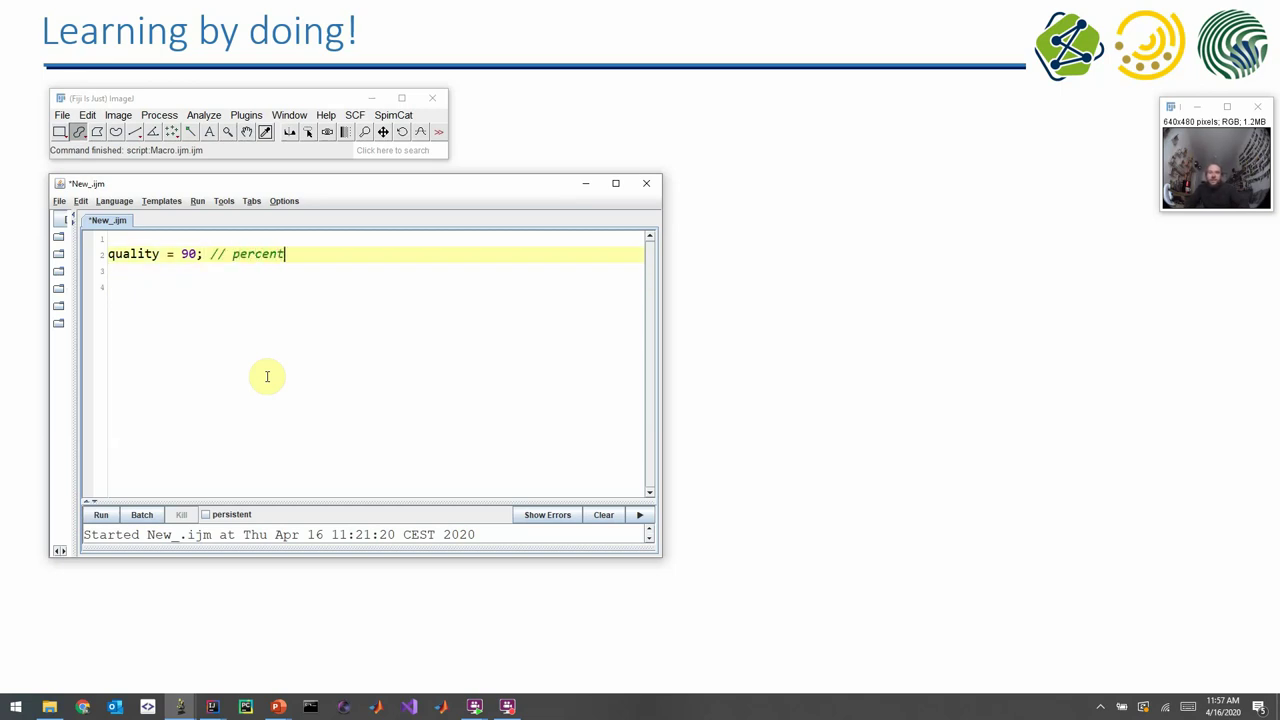
Step: Rename the variable from quality to quality_in_percent
key("Down")
key("Up")
key("Home")
key("ctrl+Right")
type("_p")
key("BackSpace")
type("in_ar")
key("BackSpace")
key("BackSpace")
type("percent")
Step: Remove the trailing '// percent' comment and add a blank line below
key("End")
key("BackSpace")
key("BackSpace")
key("BackSpace")
key("BackSpace")
key("BackSpace")
key("BackSpace")
key("BackSpace")
key("Return")
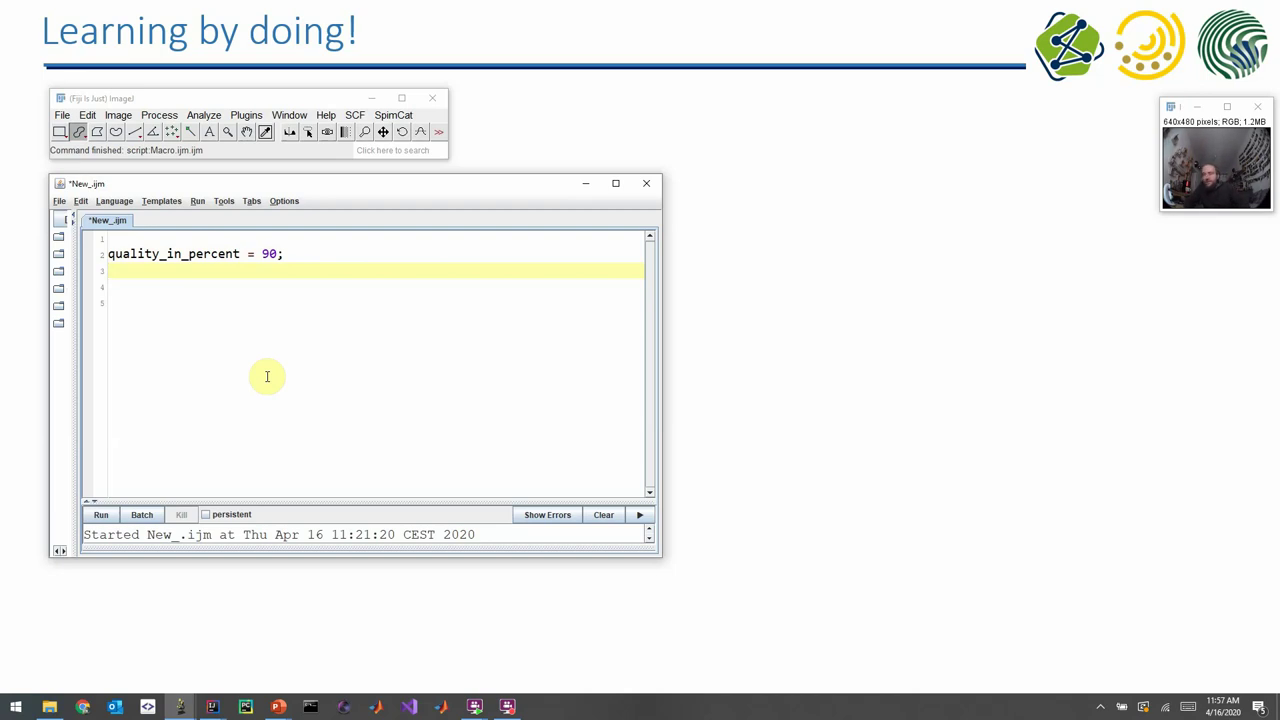
key("Return")
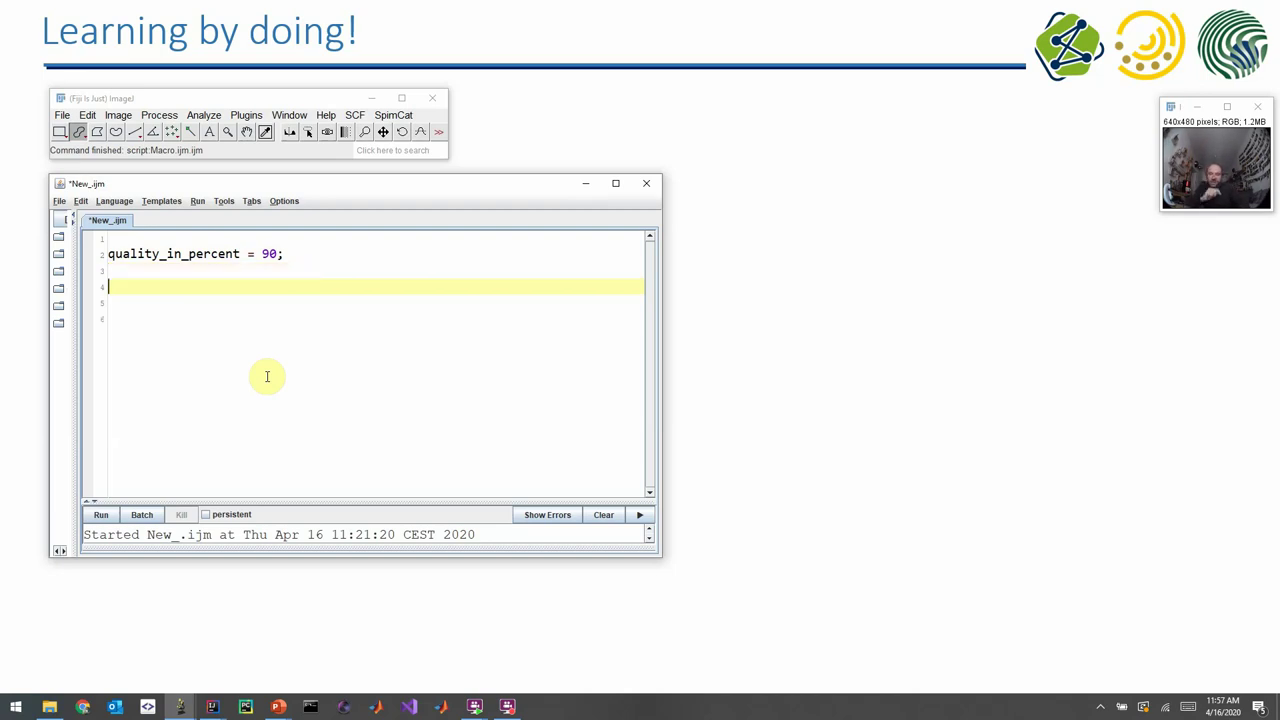
Step: Write 'if (quality_in_percent > 80 && quality_in_percent < 100) {' using autocomplete
type("if ()")
key("Up")
key("Up")
key("Up")
key("Down")
key("Down")
key("Down")
key("Left")
type("qua")
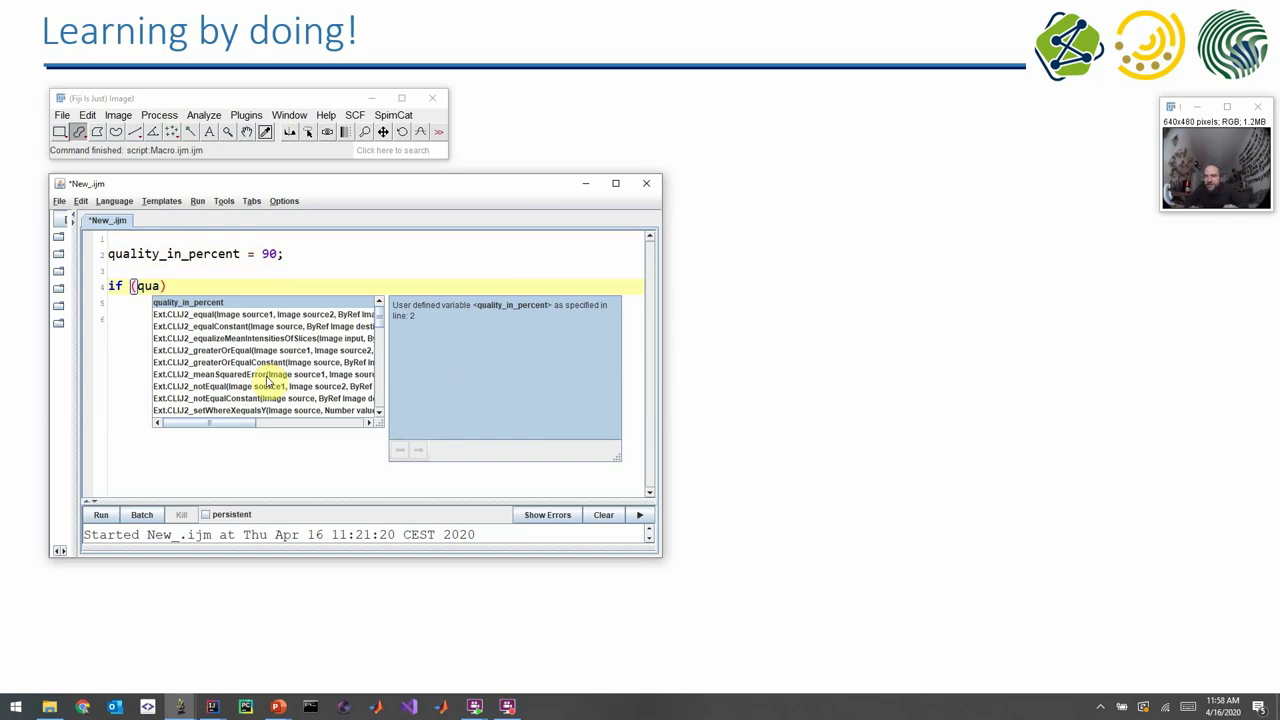
key("Return")
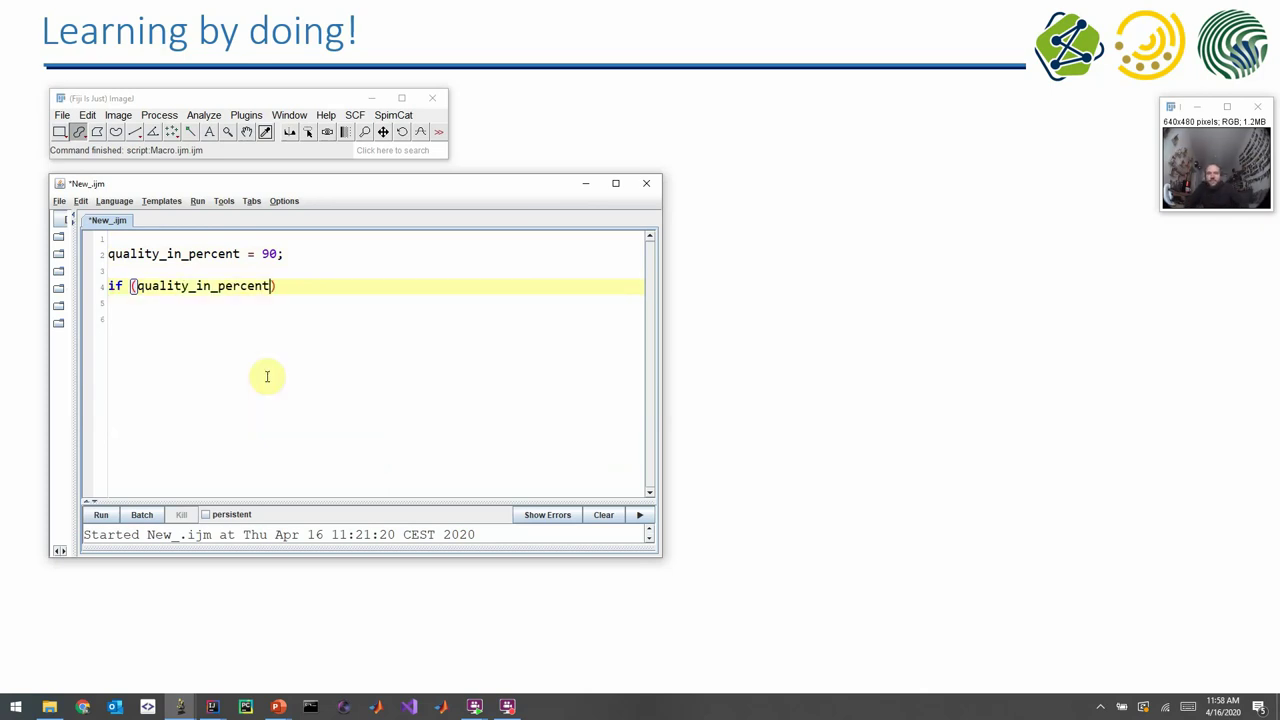
key("Left")
type("> ")
type("80 && qua")
key("Return")
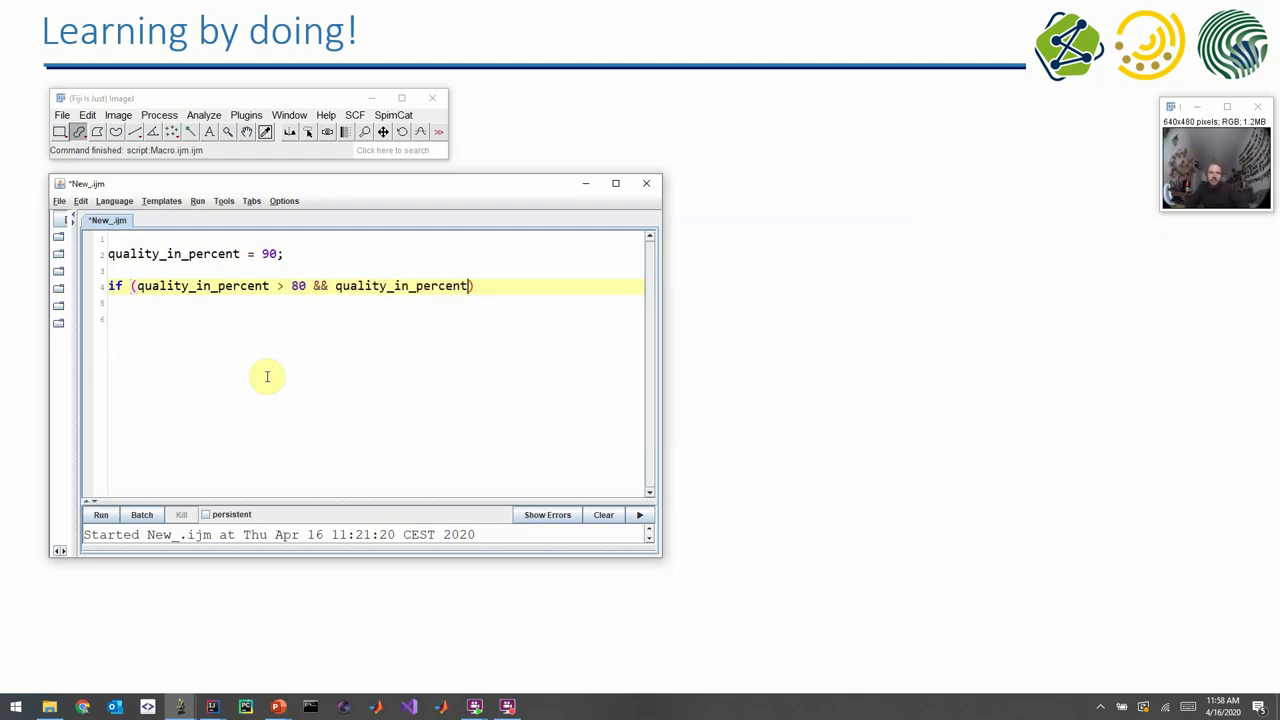
type("< 100) {")
Step: Start a print( call on an indented line inside the if block
key("Return")
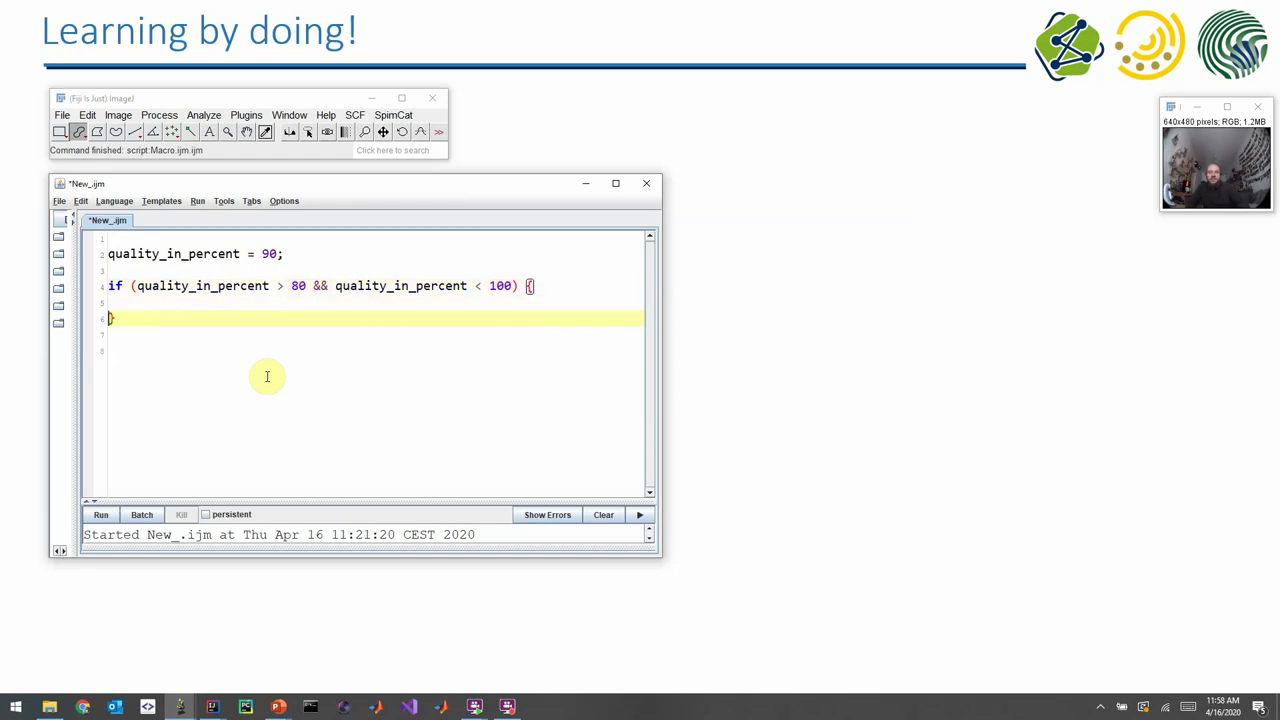
type("prin")
key("Return")
Step: Finish print("Good!"), run the macro several times and bring the Log window forward
type("\"Good!\"")
key("Down")
key("Down")
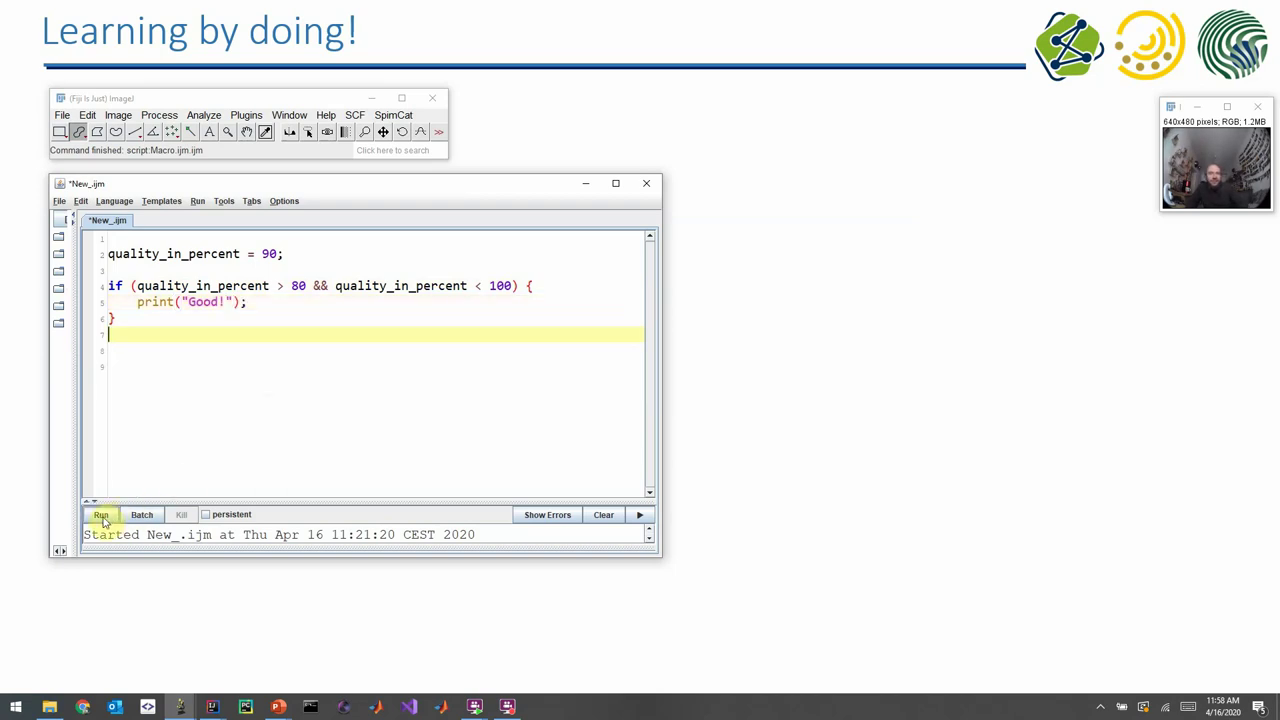
left_click(101, 516)
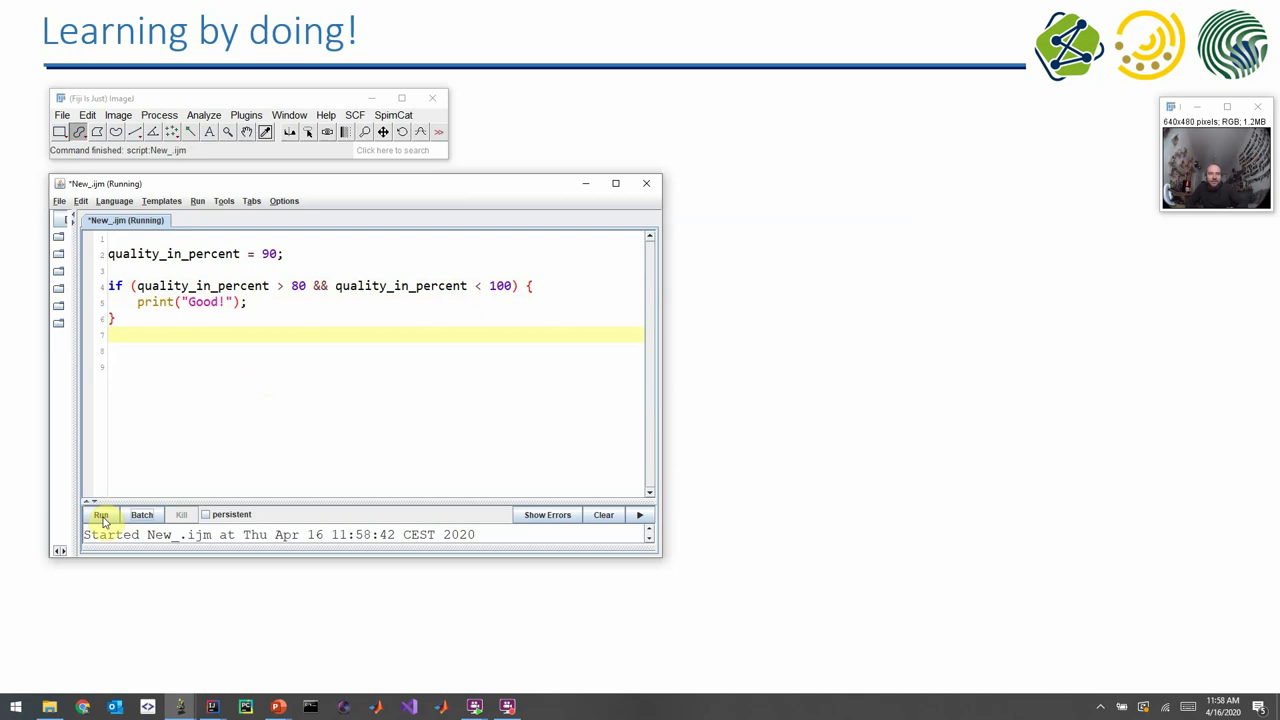
left_click(101, 516)
key("alt+Tab")
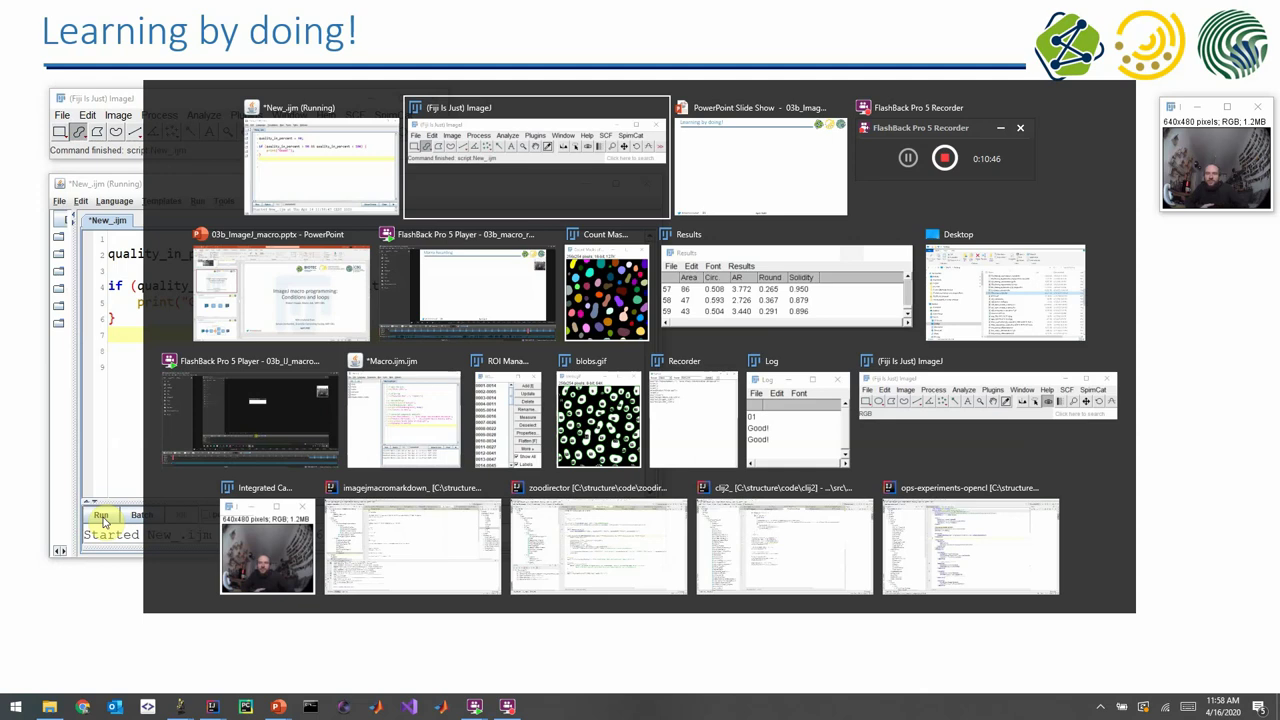
key("Tab")
key("Tab")
key("Tab")
key("Tab")
key("Tab")
key("Tab")
key("Tab")
key("Tab")
key("Tab")
key("Tab")
key("Tab")
key("Tab")
key("Tab")
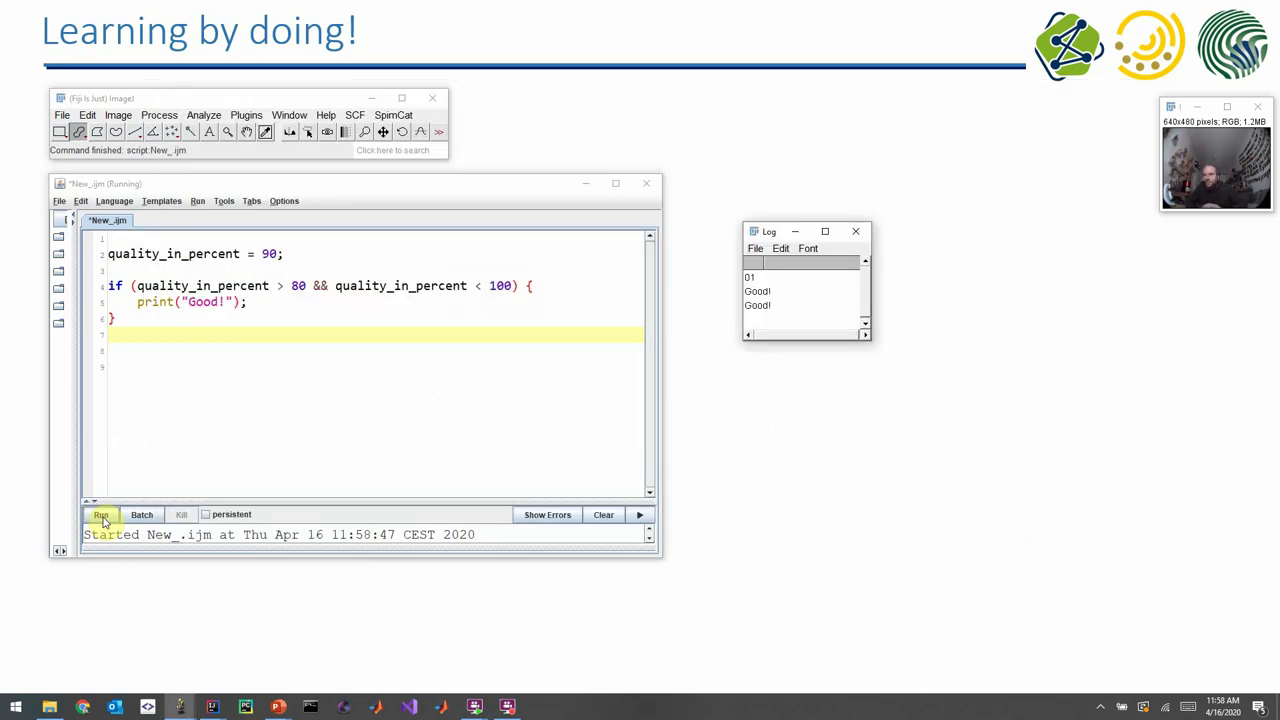
left_click(101, 515)
Step: Run the macro once more, then highlight the line 4 if condition
left_click(101, 515)
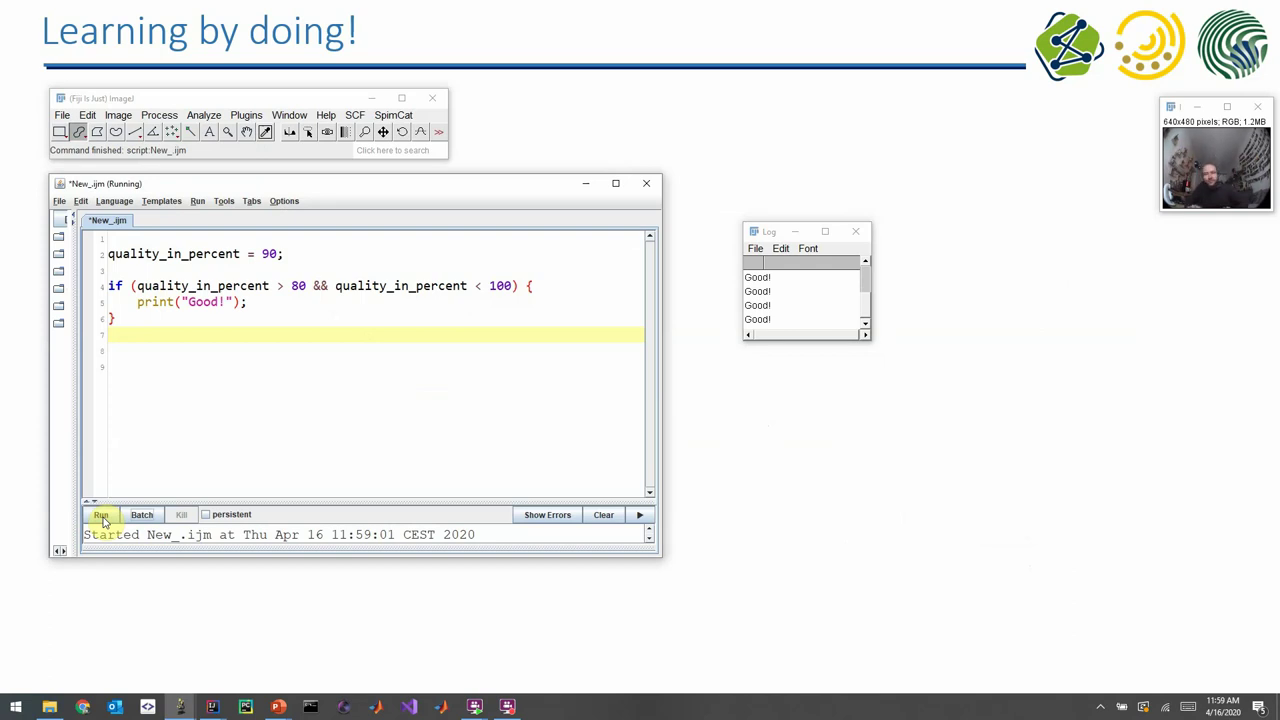
left_click(135, 286)
left_click_drag(137, 286, 512, 288)
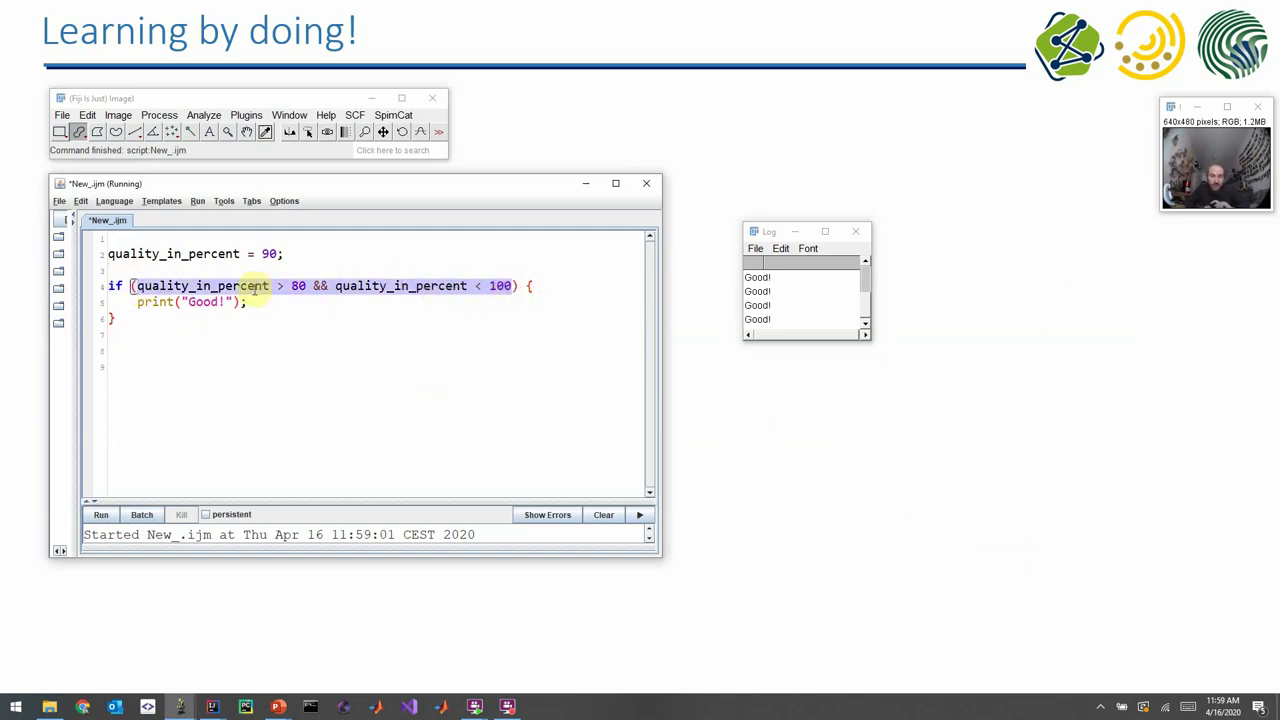
Step: Cut '&& quality_in_percent < 100' out of line 4, leaving a blank line below
left_click(541, 286)
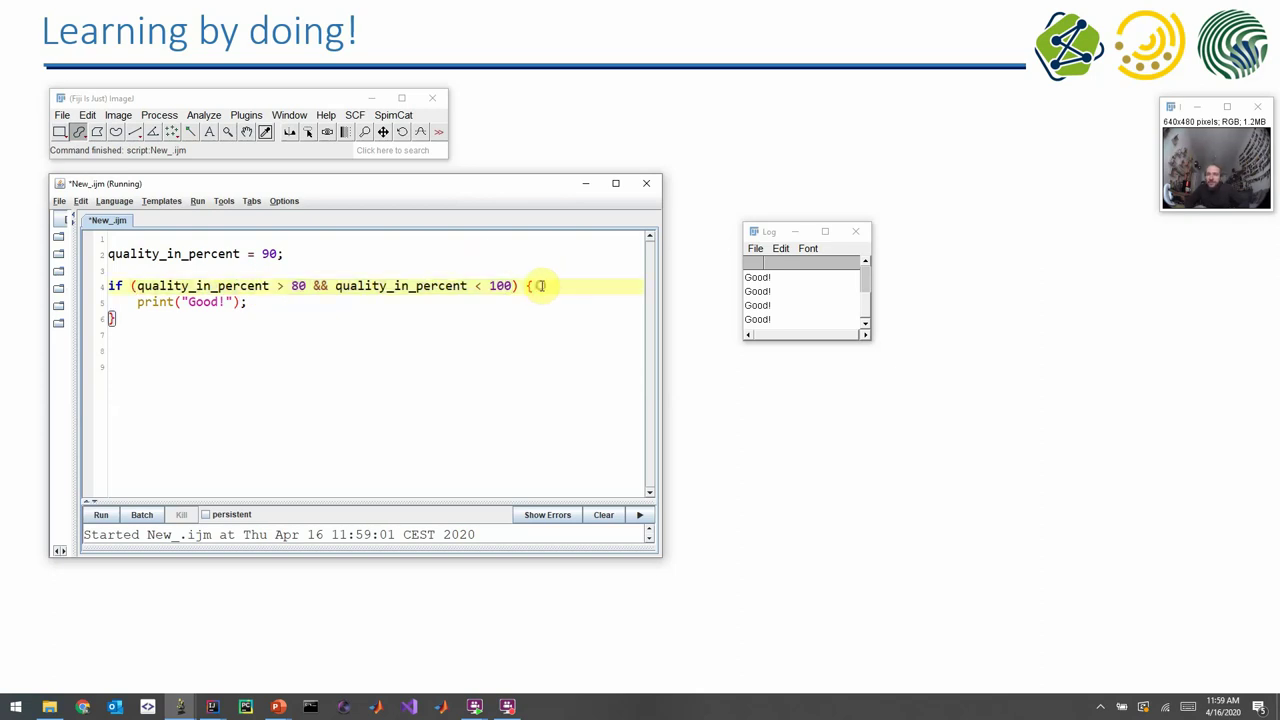
key("Return")
key("Up")
key("shift+Right")
key("shift+Right")
key("shift+Right")
key("shift+Right")
key("shift+Right")
key("shift+Right")
key("shift+Right")
key("shift+Right")
key("shift+Right")
key("ctrl+c")
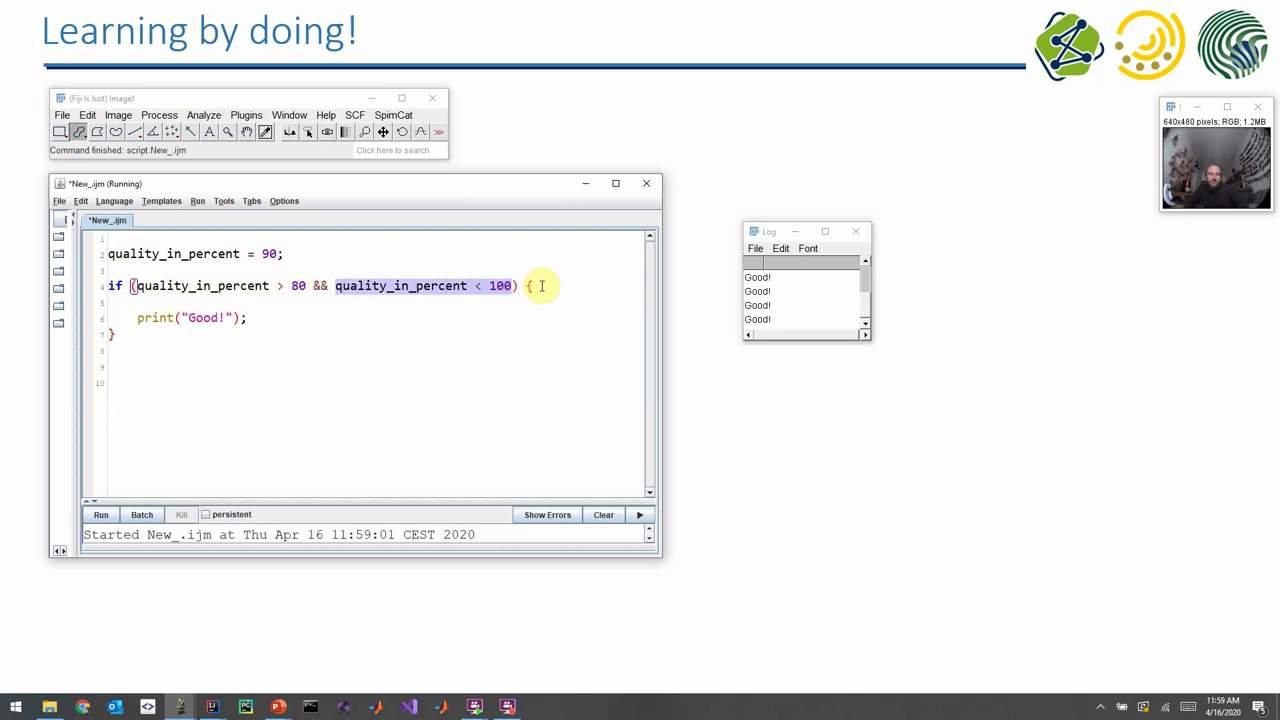
key("BackSpace")
key("BackSpace")
key("BackSpace")
key("BackSpace")
key("BackSpace")
key("Down")
Step: Write an inner if with the pasted '< 100' check, braces, and the print indented inside
type("if (")
key("ctrl+v")
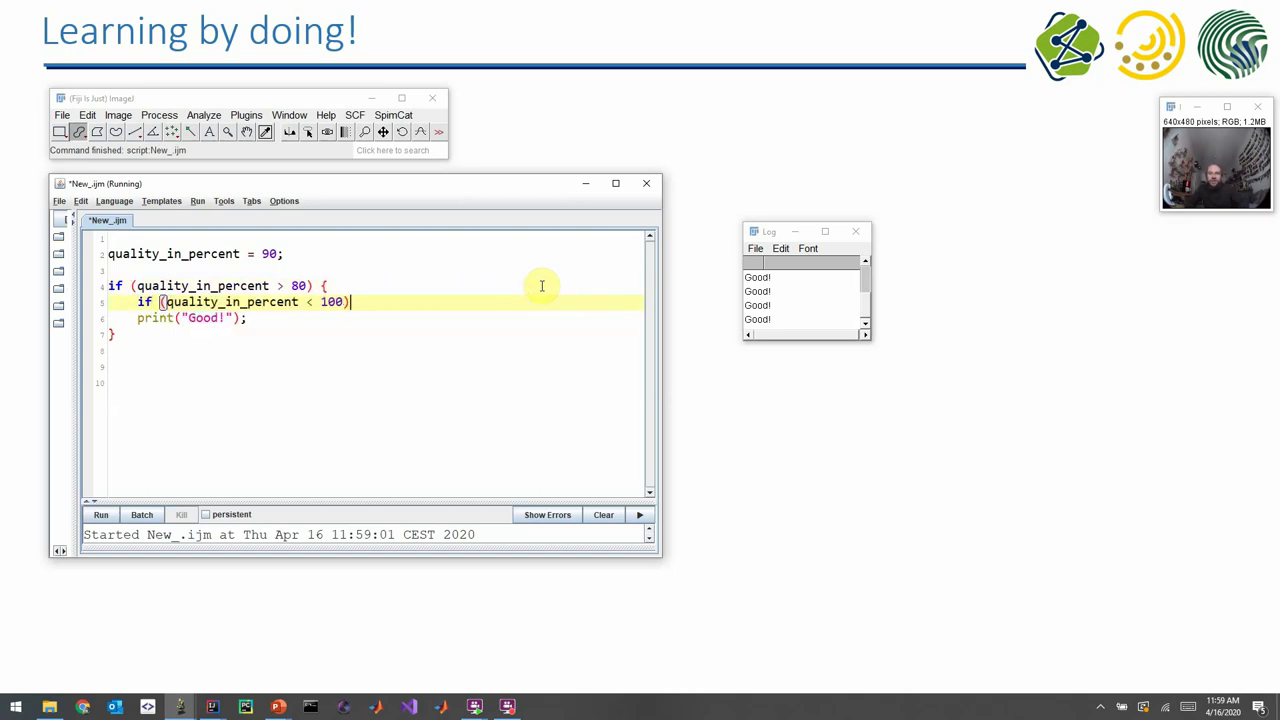
type("{")
key("Down")
key("Return")
type("}")
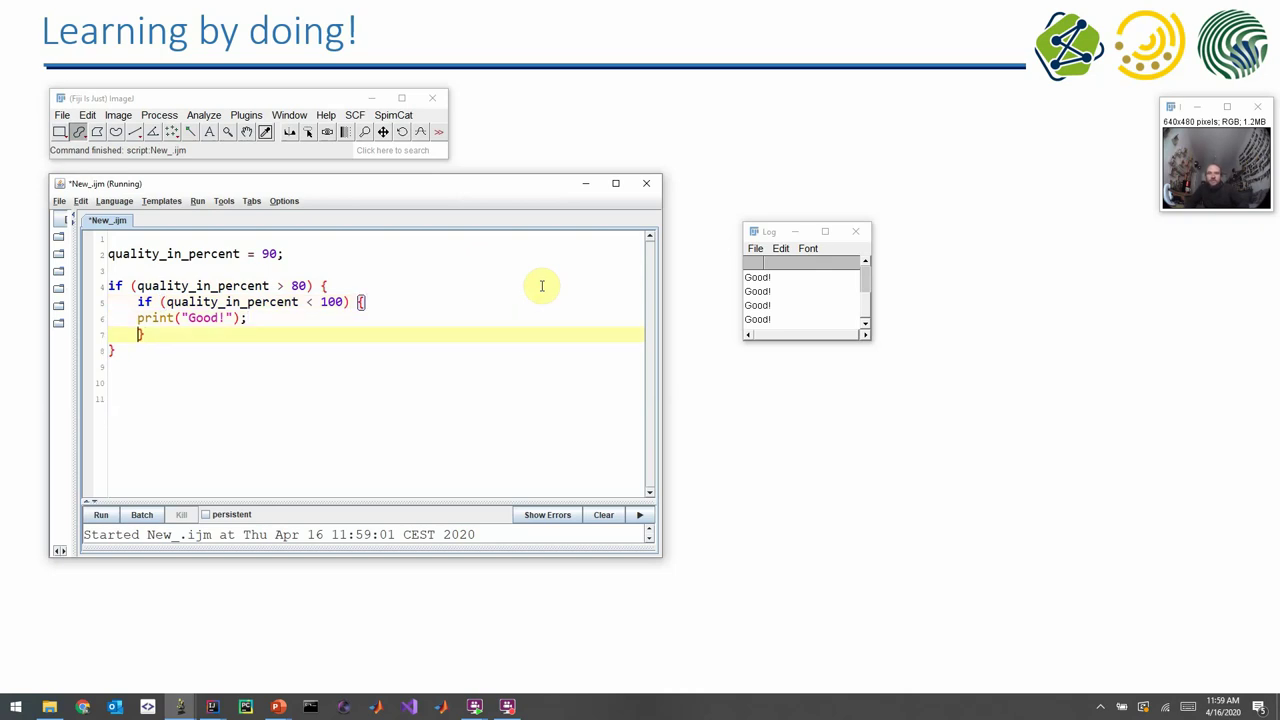
key("Up")
key("Tab")
key("Down")
key("Down")
key("Down")
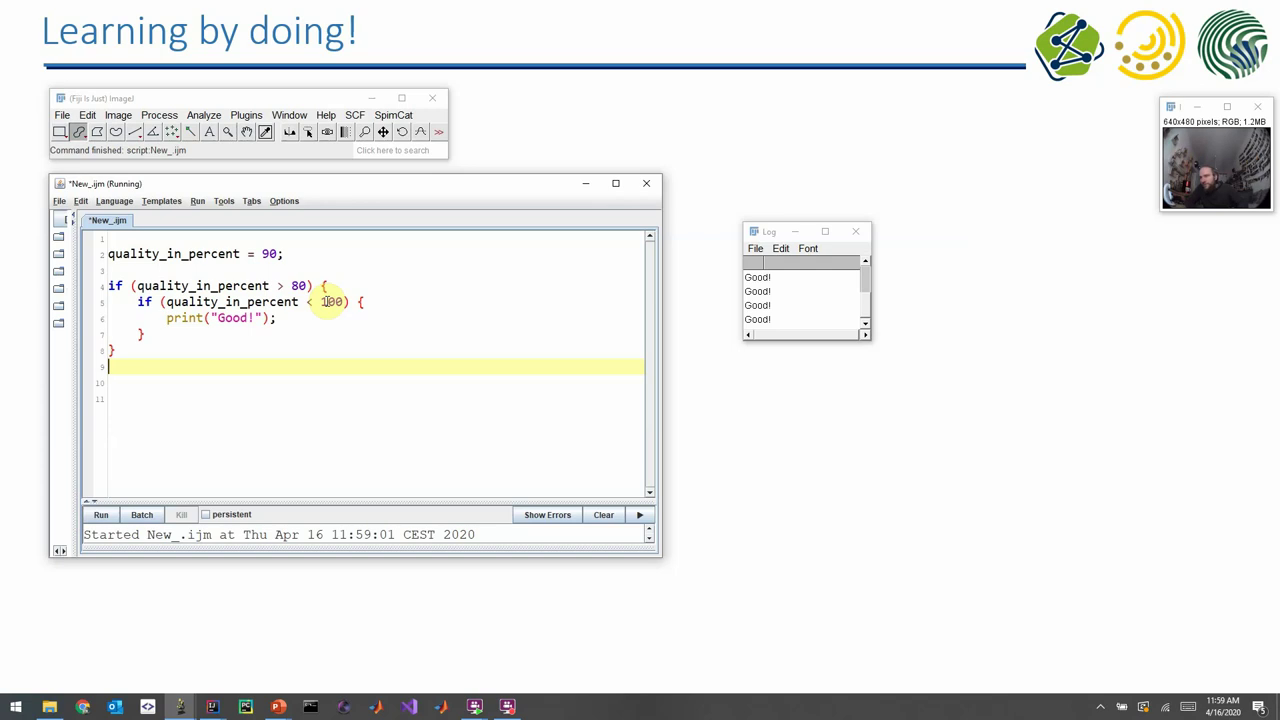
Step: Add an empty else block after the inner if's closing brace
left_click(189, 334)
type("else {}")
key("Left")
key("Return")
key("BackSpace")
key("Return")
Step: Copy the print("Good!") line into the else block and change it to "Amazing!"
key("Up")
key("Up")
key("shift+Down")
key("ctrl+c")
key("Down")
key("ctrl+v")
key("BackSpace")
key("Left")
key("Left")
key("Left")
key("BackSpace")
key("BackSpace")
key("BackSpace")
key("BackSpace")
type("Amazing")
left_click(140, 366)
left_click(141, 398)
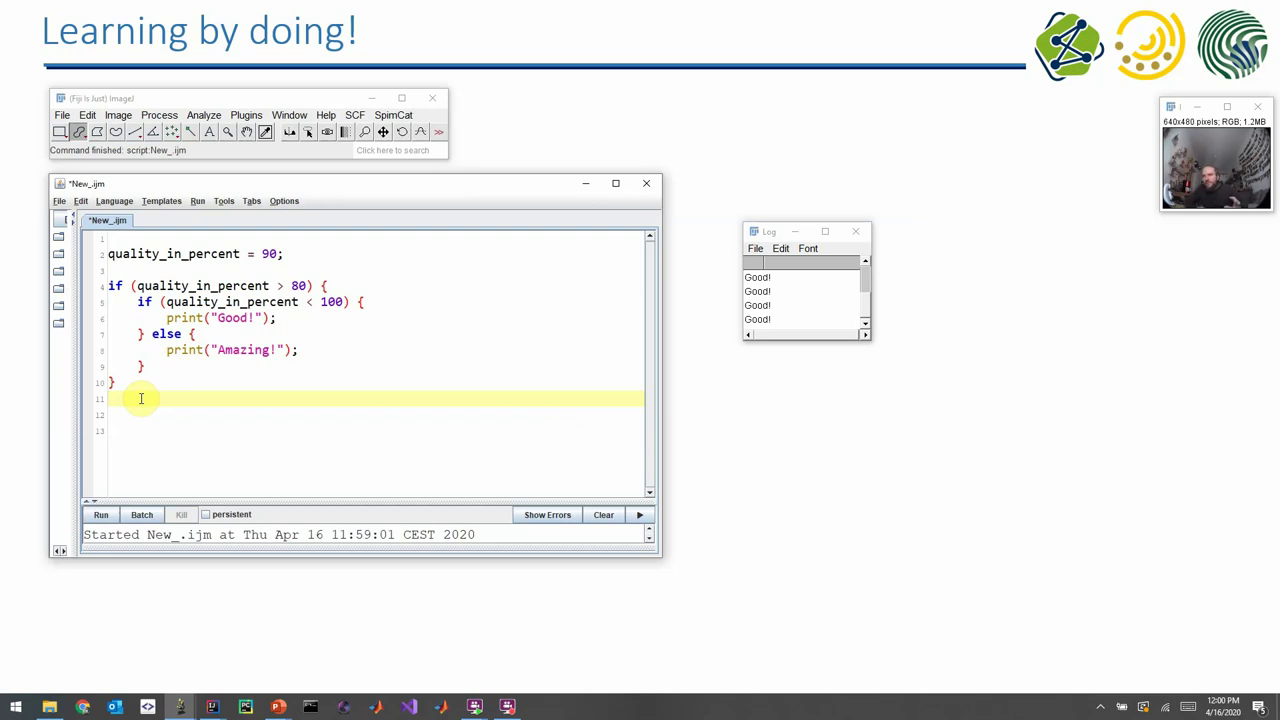
key("Up")
key("Up")
key("Up")
key("Up")
key("Up")
key("Home")
key("Down")
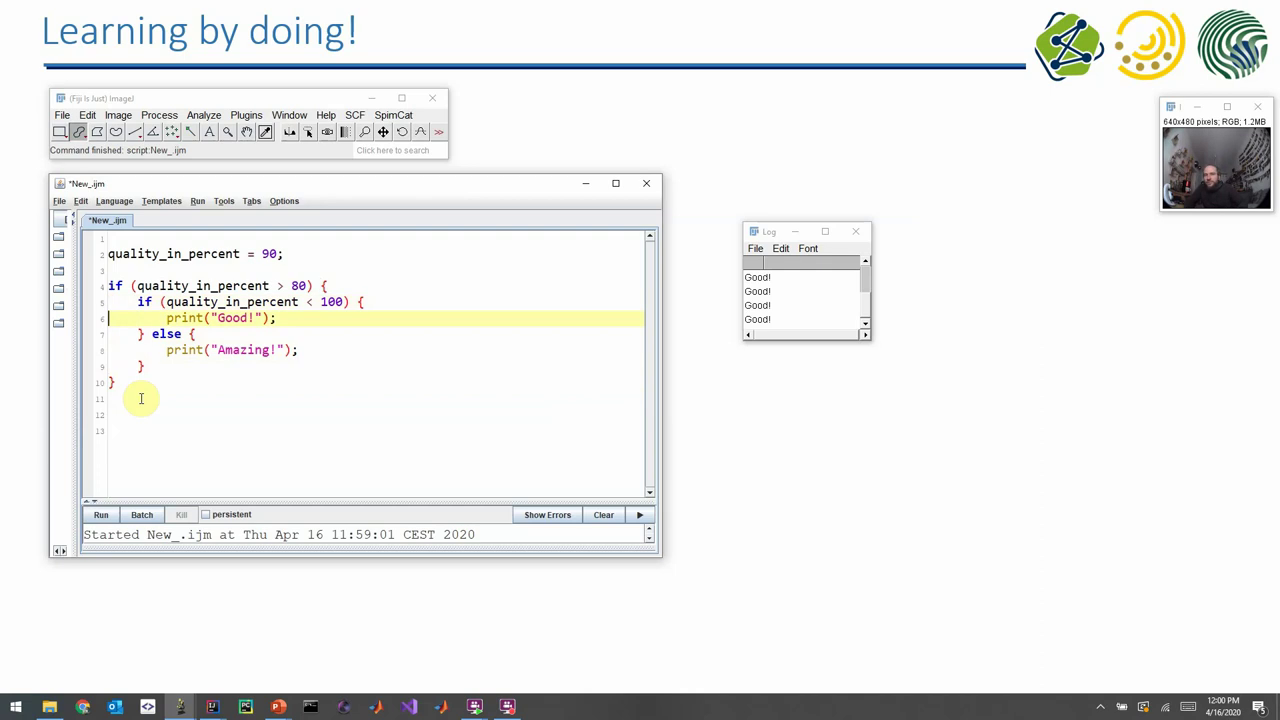
key("shift+Right")
key("shift+Right")
key("shift+Right")
key("Up")
key("Up")
key("Up")
key("Down")
key("Down")
key("Up")
key("Right")
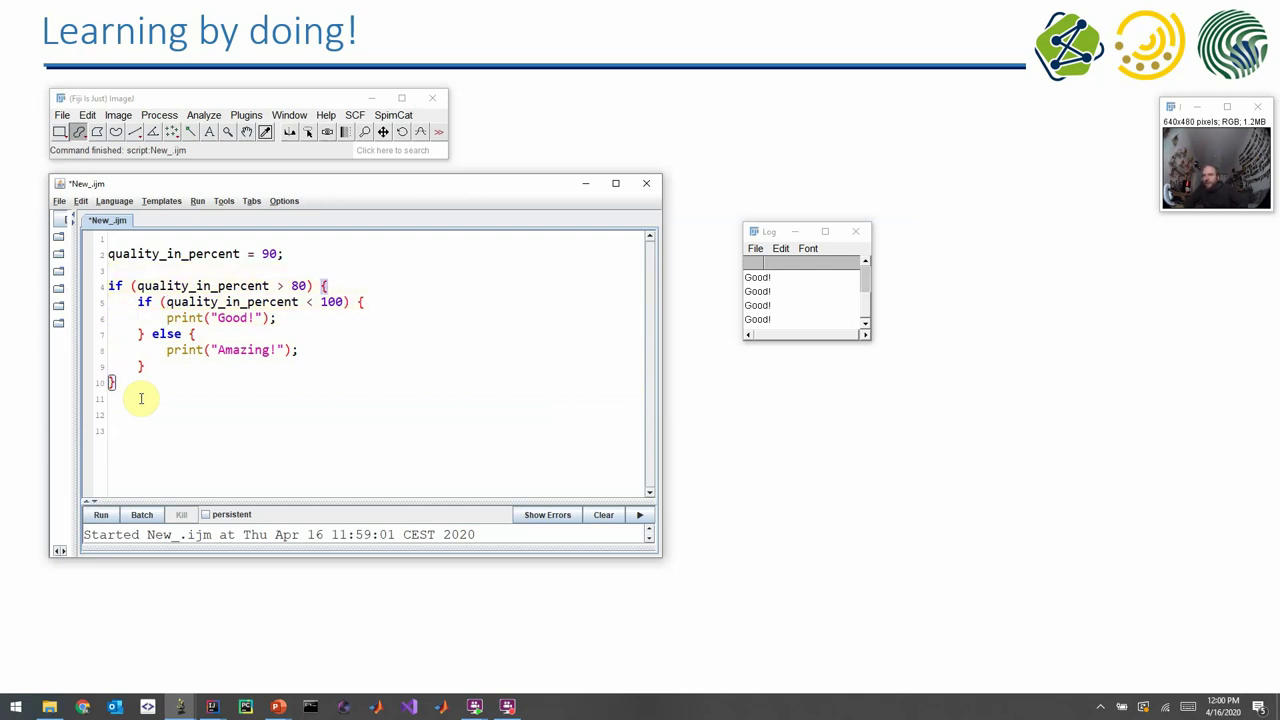
key("Home")
key("Down")
key("Down")
key("Up")
key("shift+Down")
key("shift+Down")
key("shift+Down")
key("shift+Down")
key("shift+Down")
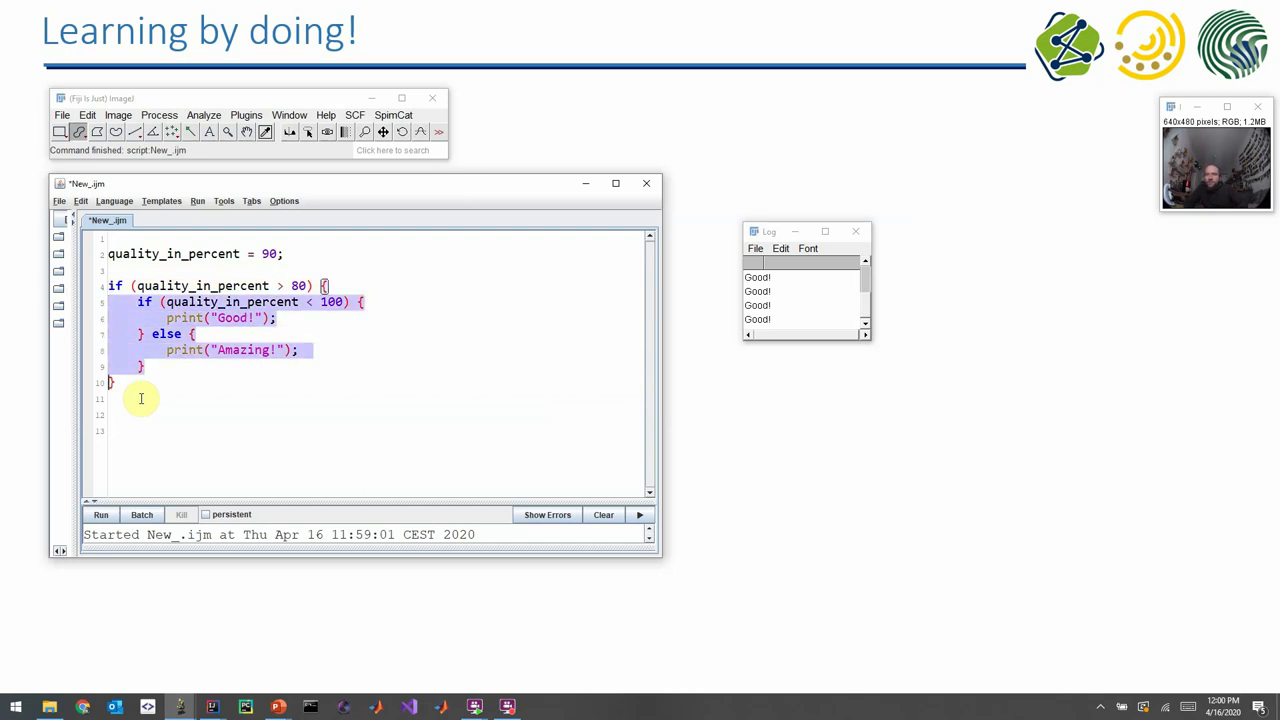
key("Up")
key("Up")
key("Up")
key("Up")
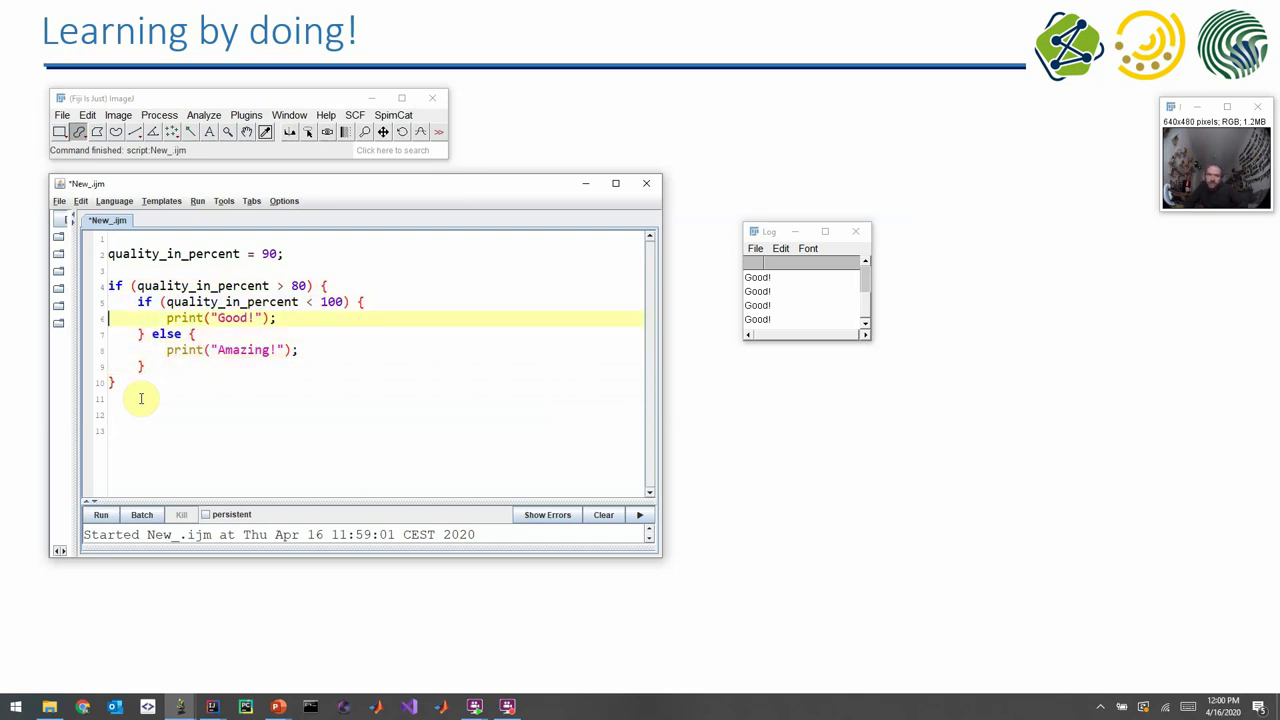
key("Left")
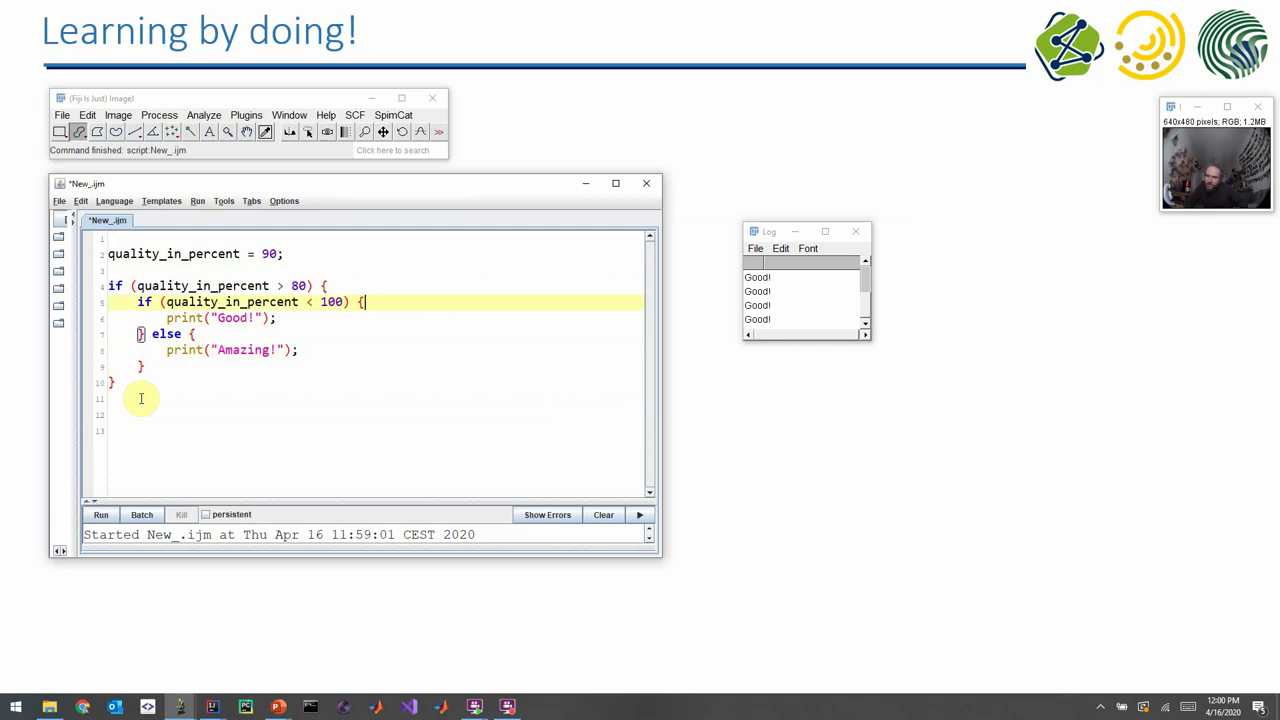
key("Home")
key("Down")
key("shift+Left")
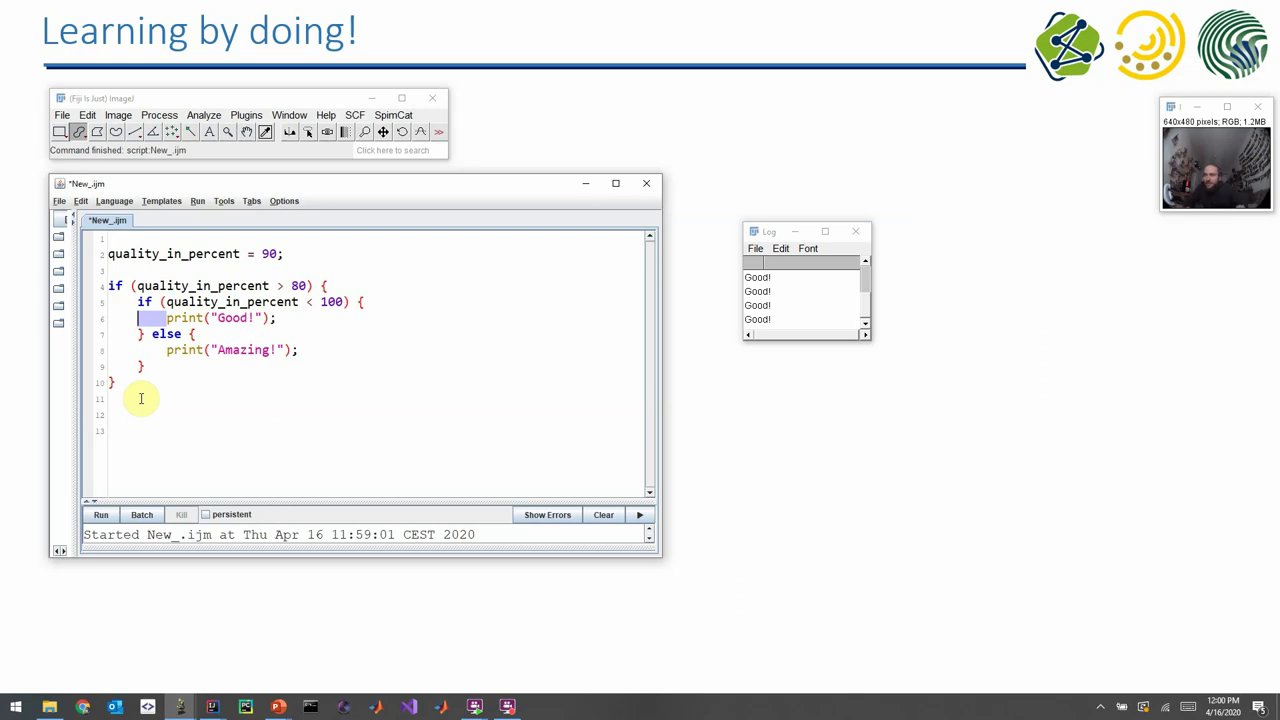
key("shift+Tab")
key("Down")
key("Down")
key("Down")
key("Down")
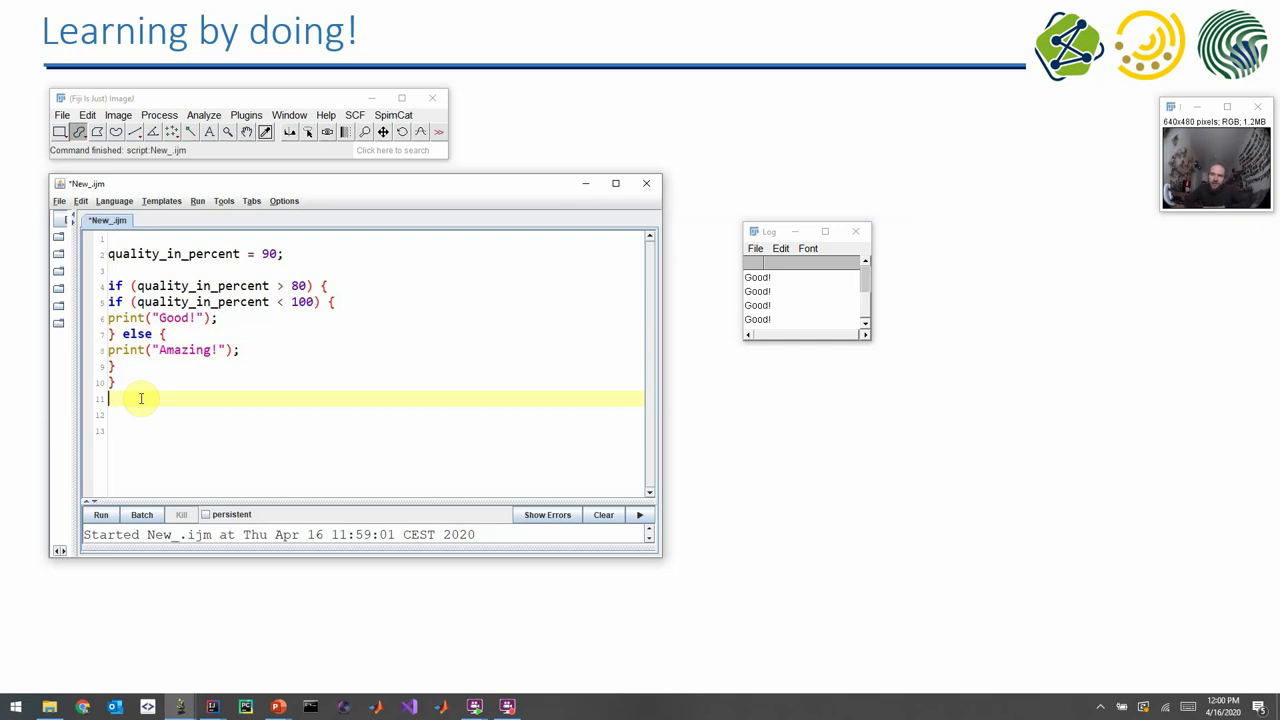
key("Up")
key("Up")
key("Up")
key("Up")
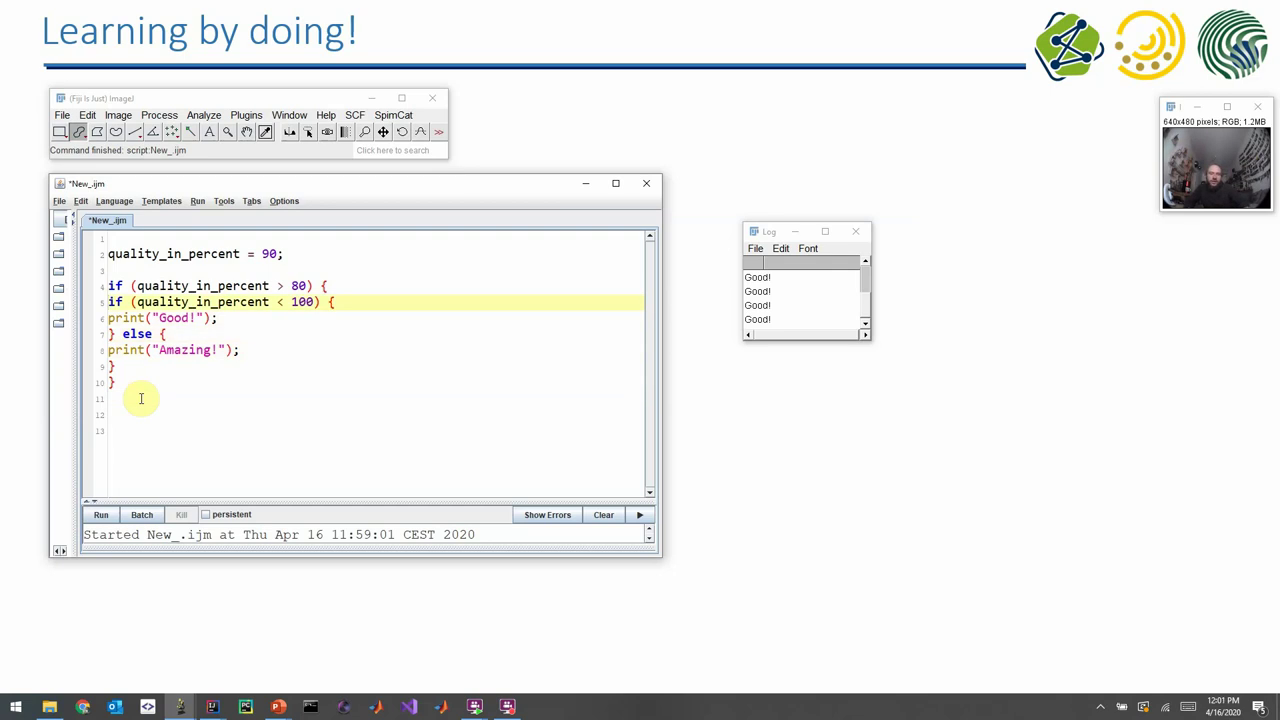
key("Tab")
key("Down")
key("Tab")
key("Tab")
key("Down")
key("Left")
key("Left")
key("Left")
key("Left")
key("Left")
key("Left")
key("Left")
key("Tab")
key("Down")
key("Left")
key("Left")
key("Left")
key("Tab")
key("Tab")
key("Down")
key("Tab")
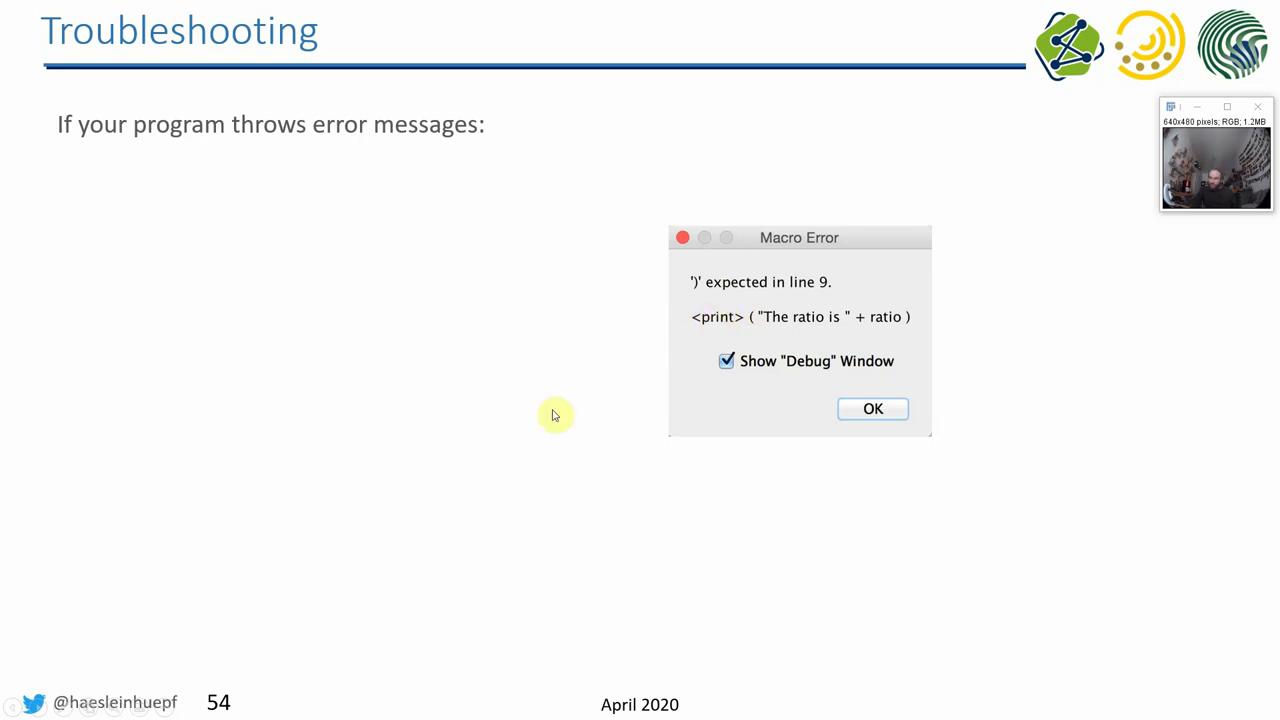
Step: Advance the slide to show the "Don't panic." tip
key("Right")
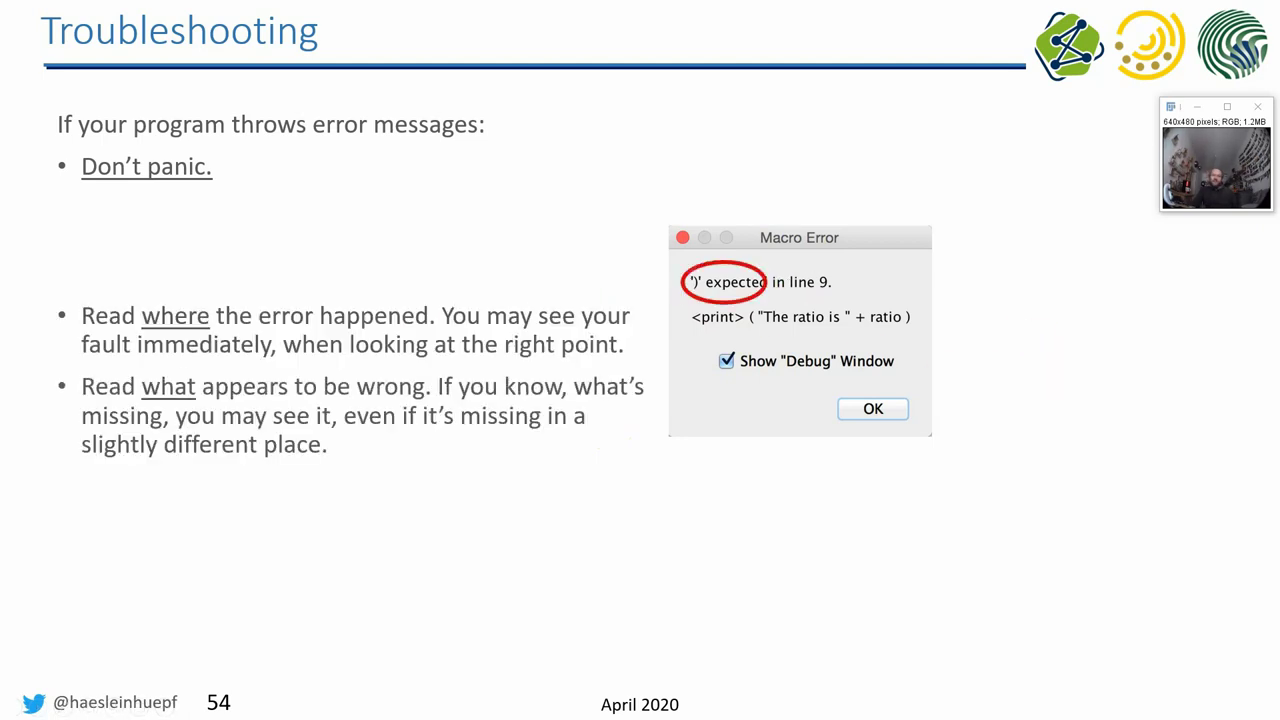
Step: Advance the slide to show the tip about not taking error messages too strictly
key("Right")
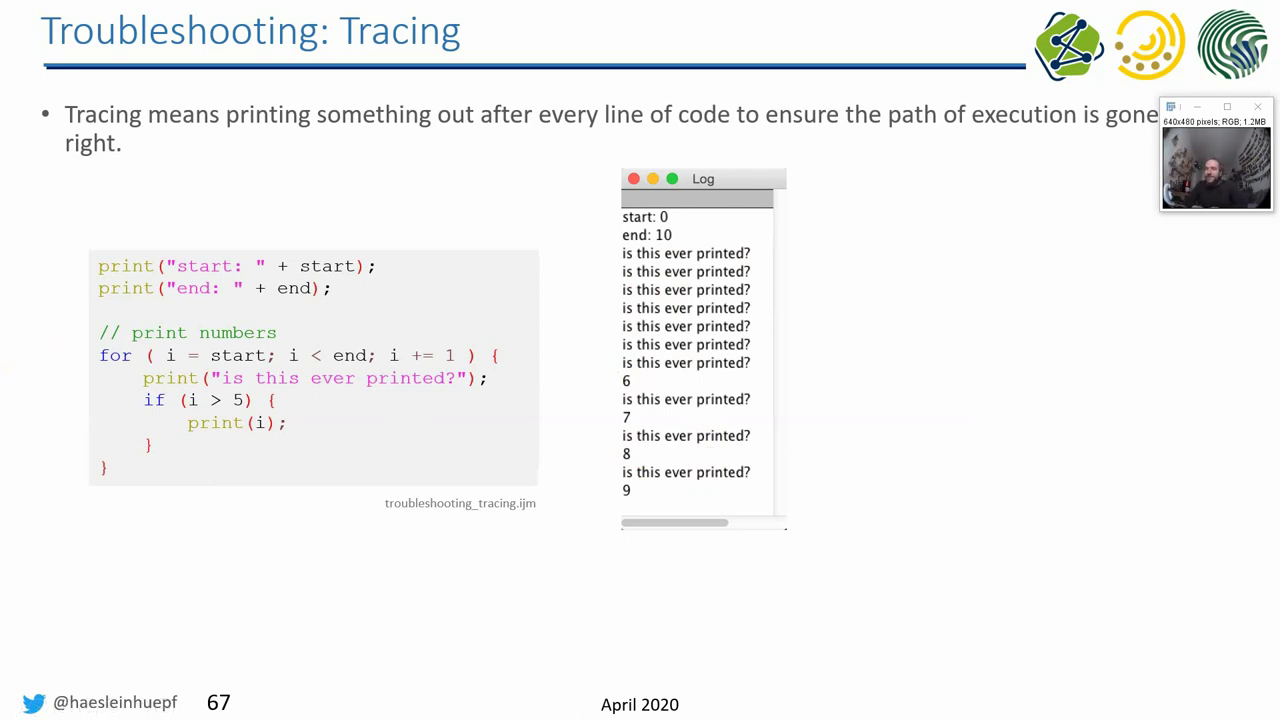
Step: Advance the slide to show "Don't forget to remove the traces after you found the bug!"
left_click(903, 413)
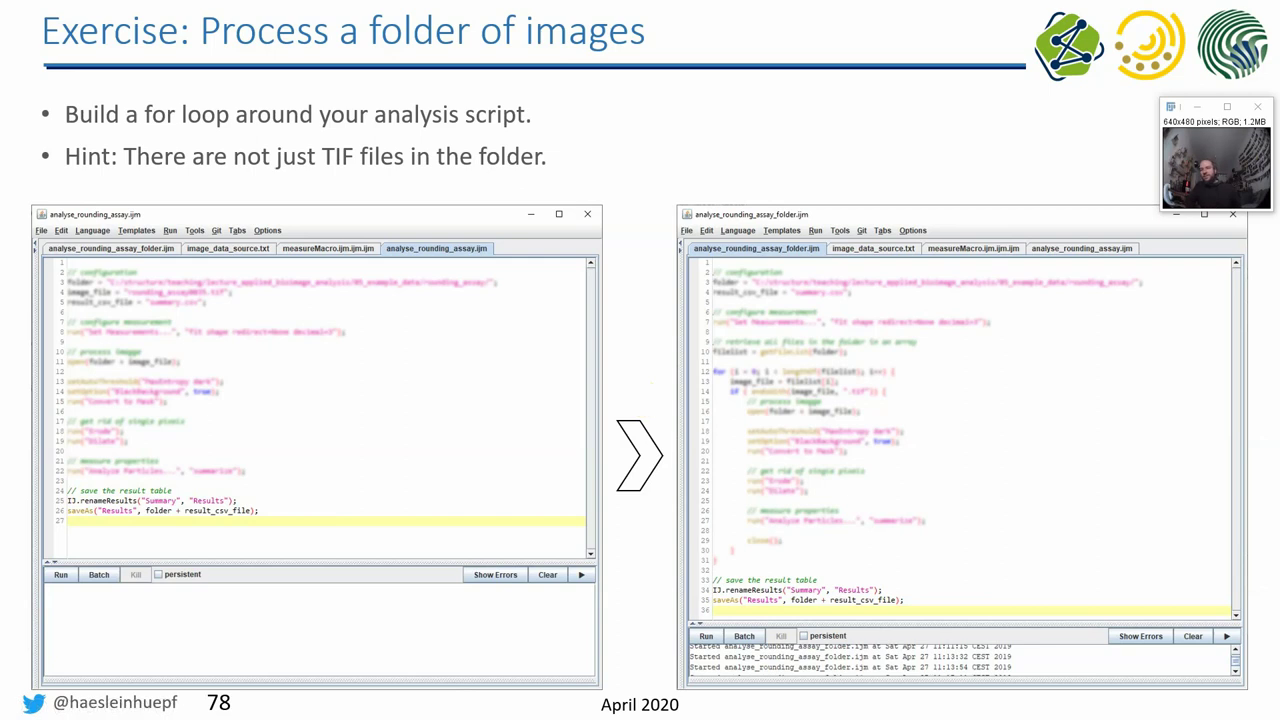
Step: Advance the presentation to the plot-shape-over-time slide
left_click(645, 351)
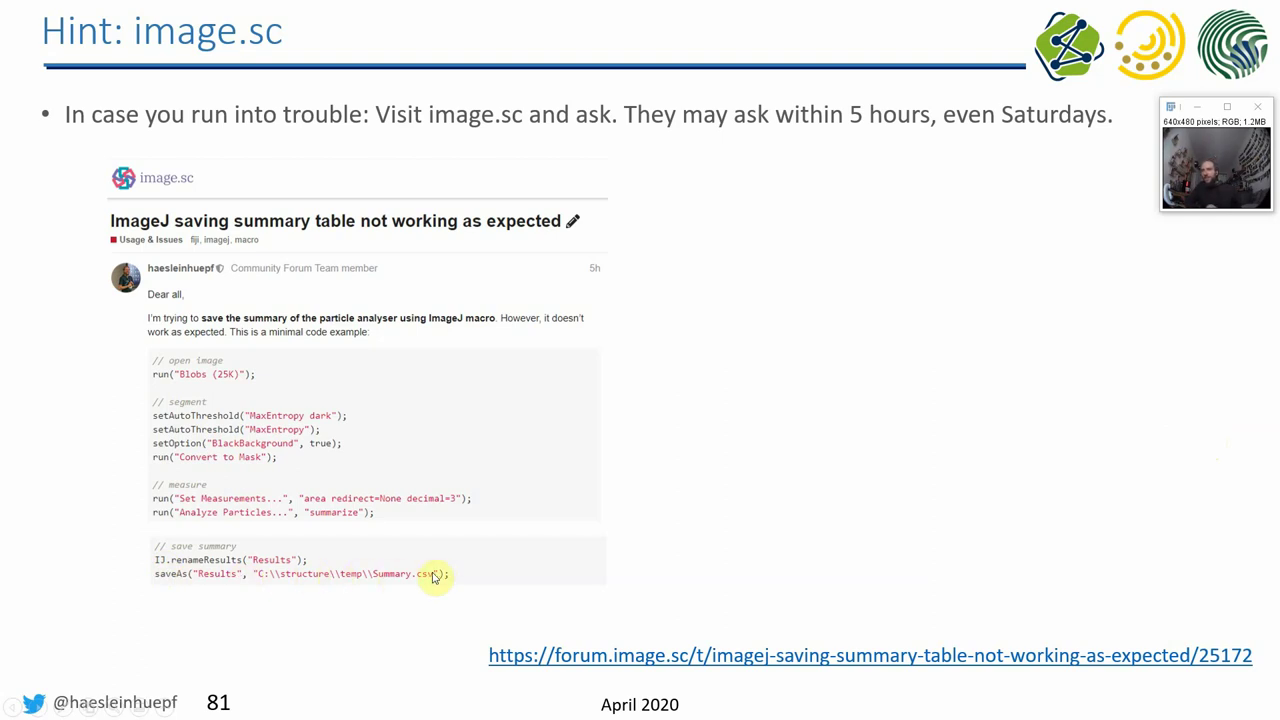
Step: Reveal the forum reply calling the recorded rename line broken, with the recorder-warning callout
key("Right")
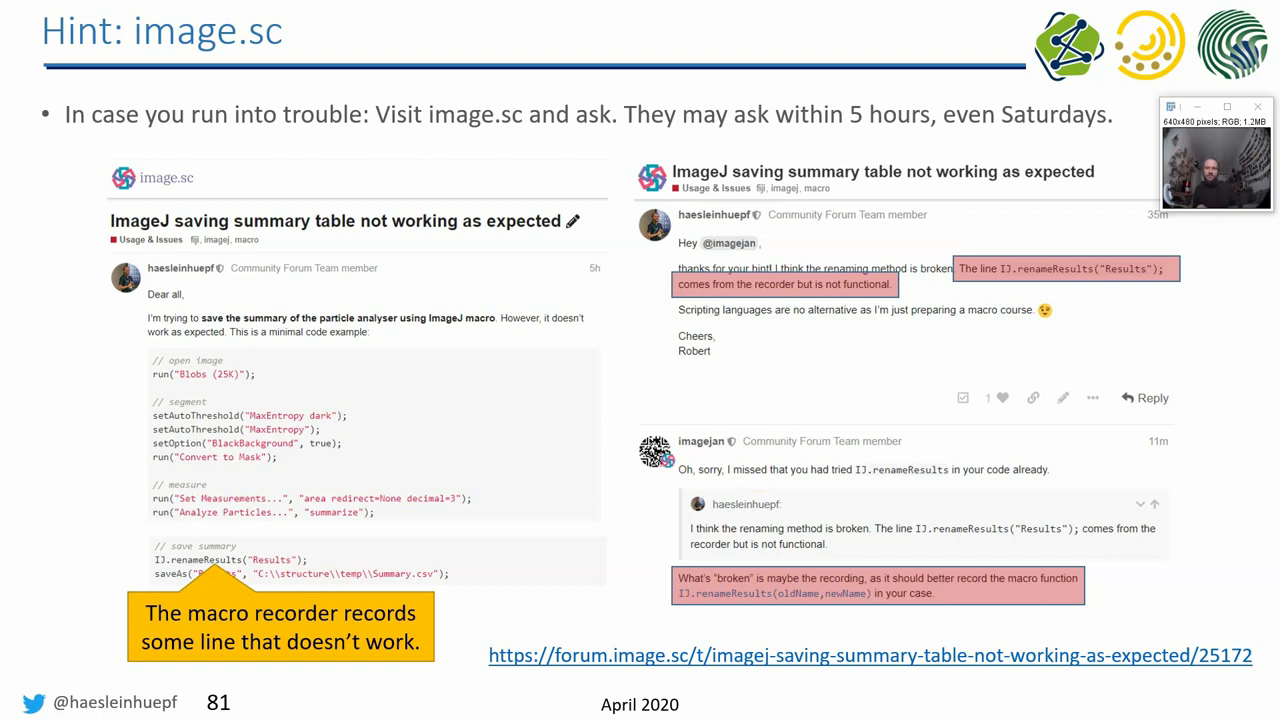
Step: Reveal the image.sc forum screenshot showing updated Fiji recording Table.rename correctly
key("Right")
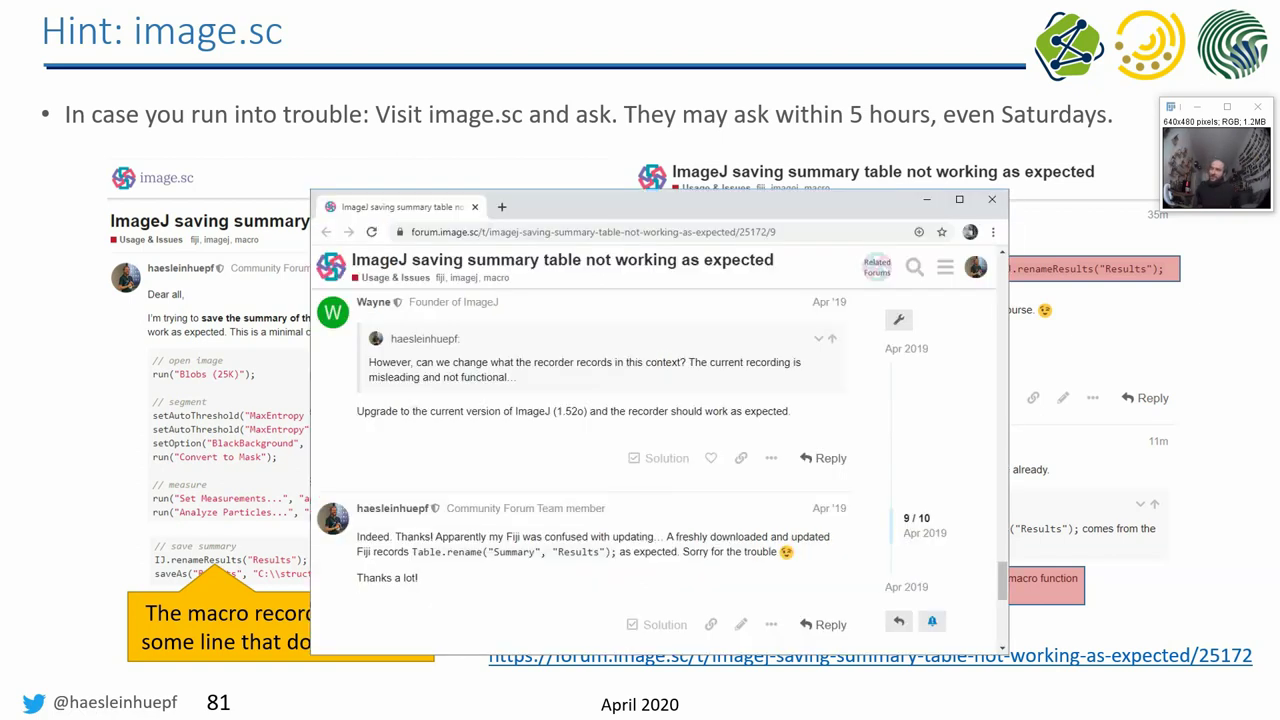